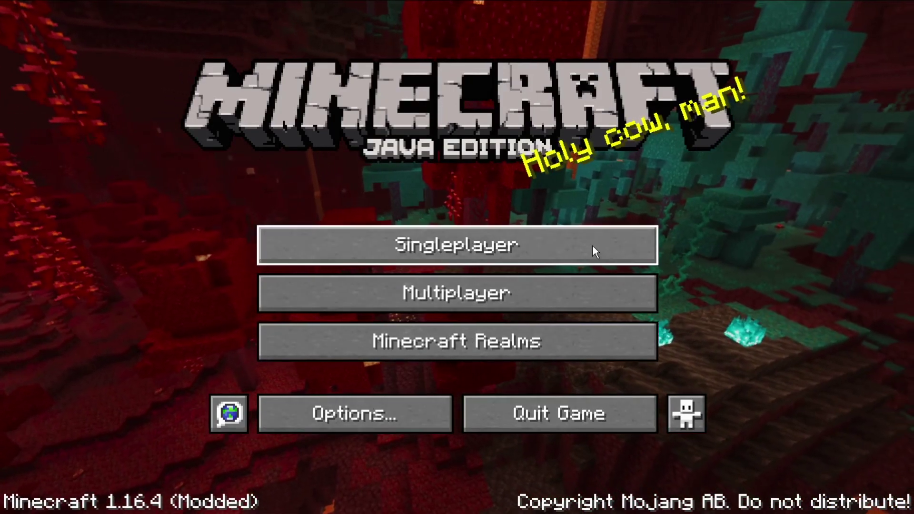
Step: Begin a new singleplayer world, clearing the default name and typing 'World' as the new name
left_click(576, 249)
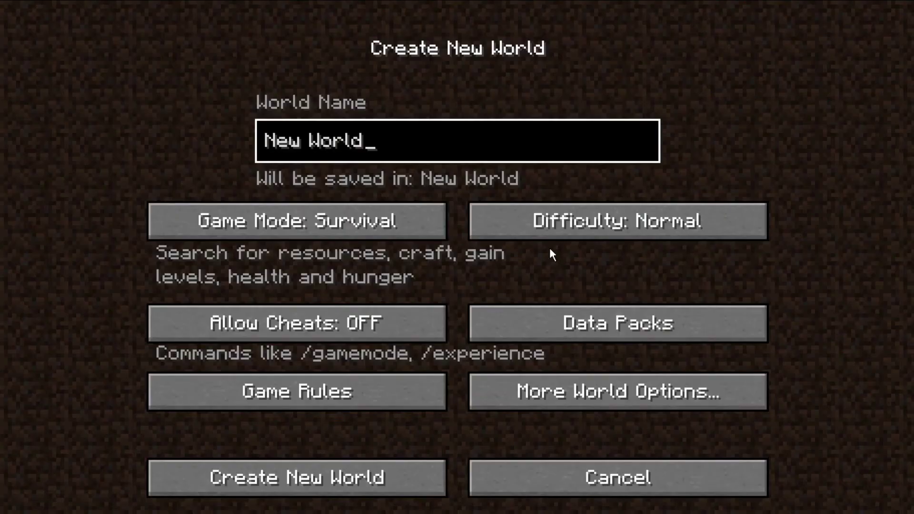
key("BackSpace")
key("BackSpace")
key("BackSpace")
key("BackSpace")
key("BackSpace")
key("BackSpace")
key("BackSpace")
key("BackSpace")
key("BackSpace")
type("Worl")
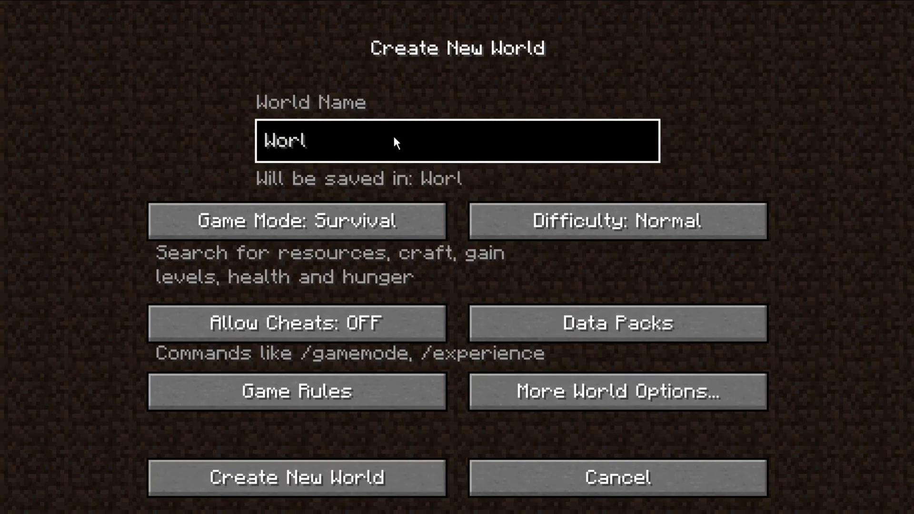
type("d")
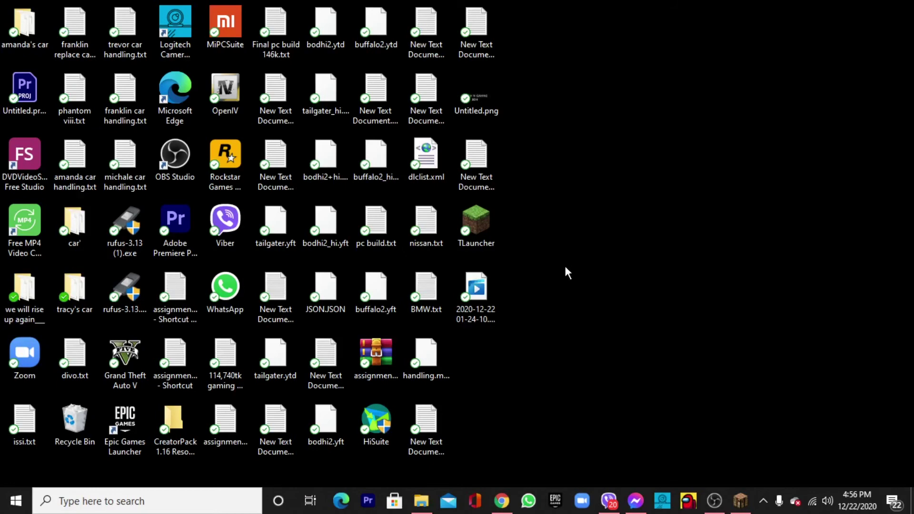
Step: Return to aternos.org, choose Play, sign in with Facebook, and start a username with '1'
left_click(509, 499)
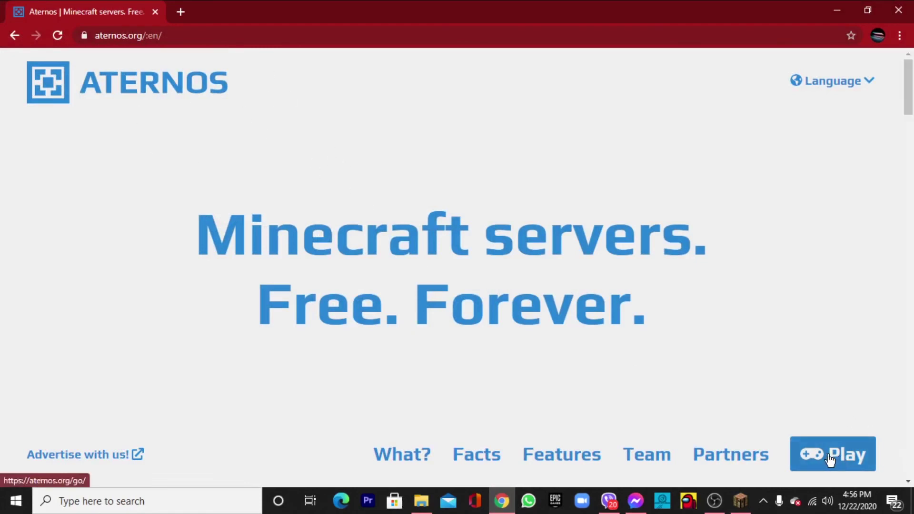
left_click(844, 453)
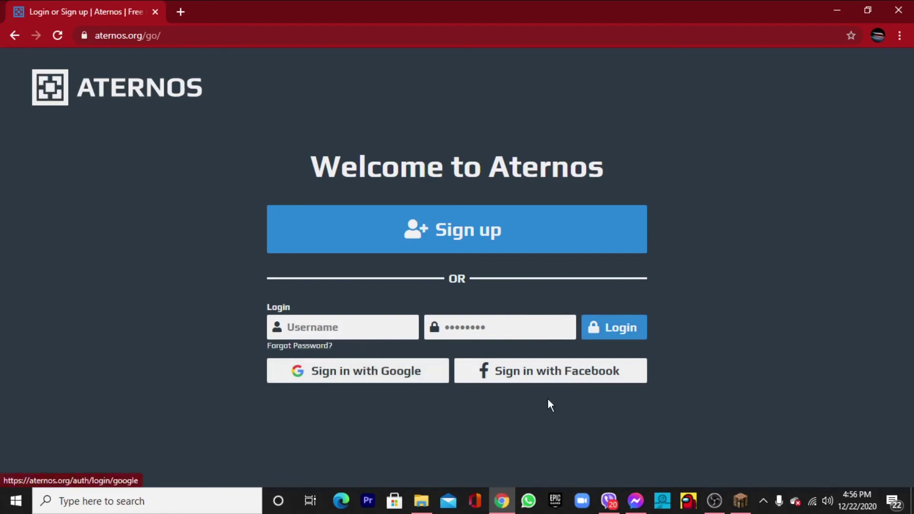
left_click(548, 383)
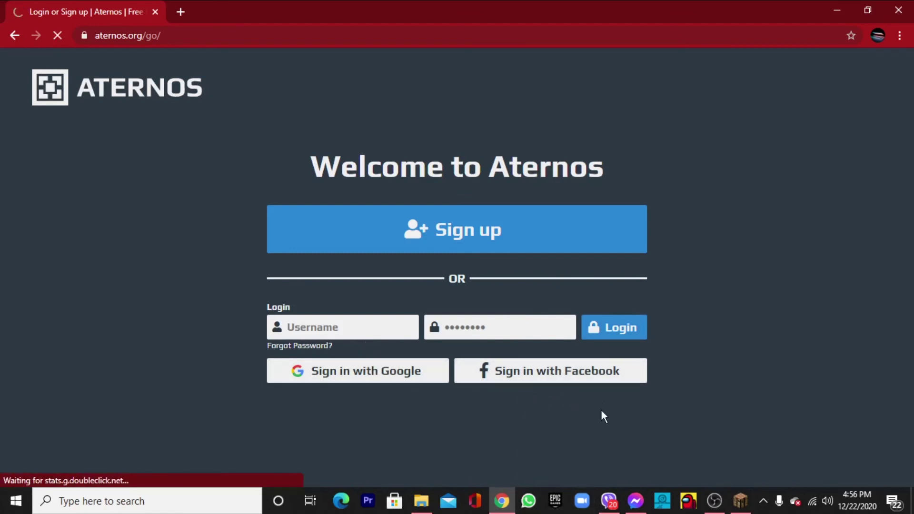
type("1")
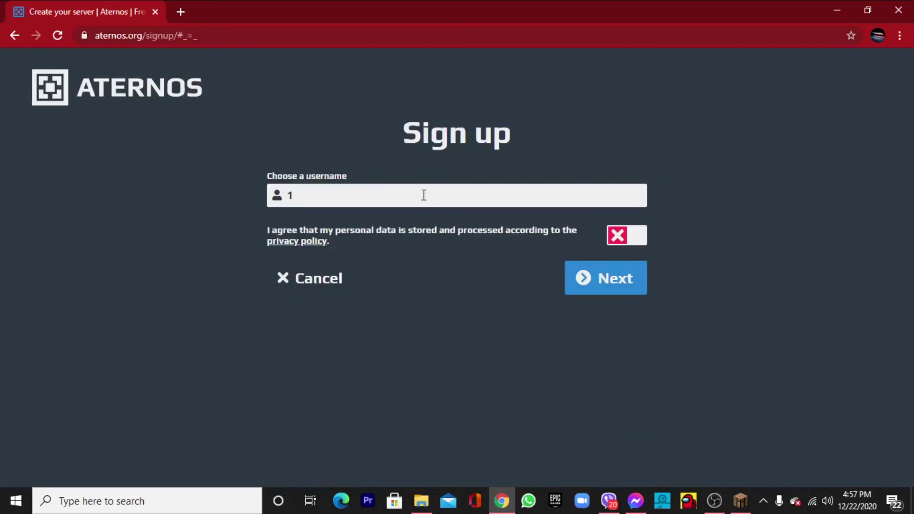
Step: Replace the stray character with a first-name username and agree to the privacy-policy data terms
key("BackSpace")
type("Ryan")
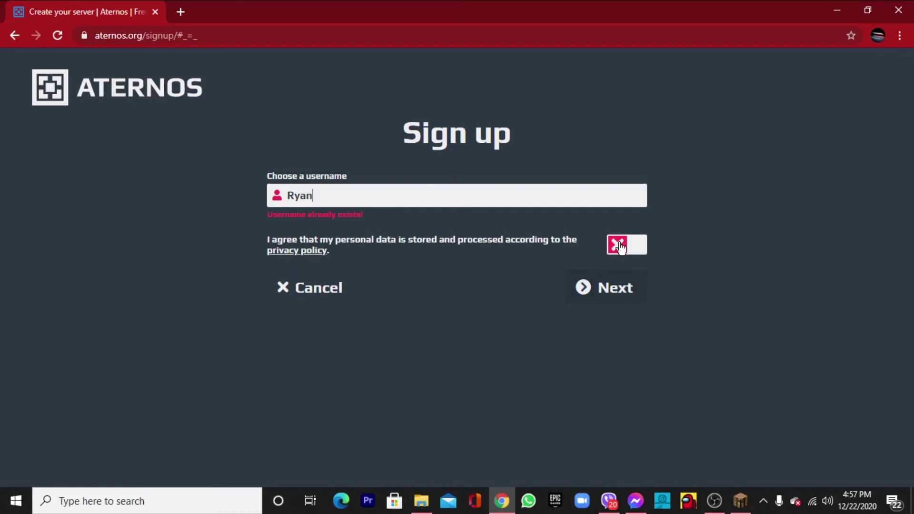
left_click(619, 246)
Step: Swap the username for the longer 'Tech N Gaming Boiii', then select it again
left_click_drag(343, 194, 203, 195)
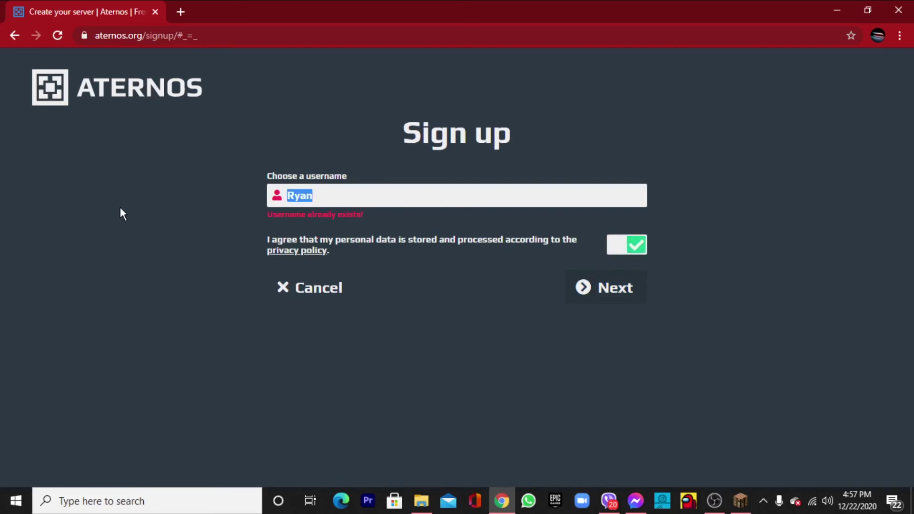
type("Tech N Gaming ")
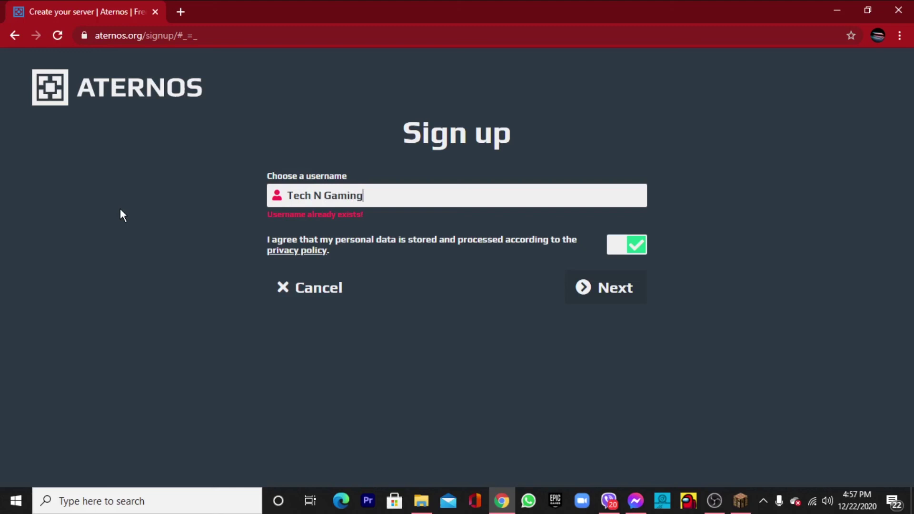
type("Boiii")
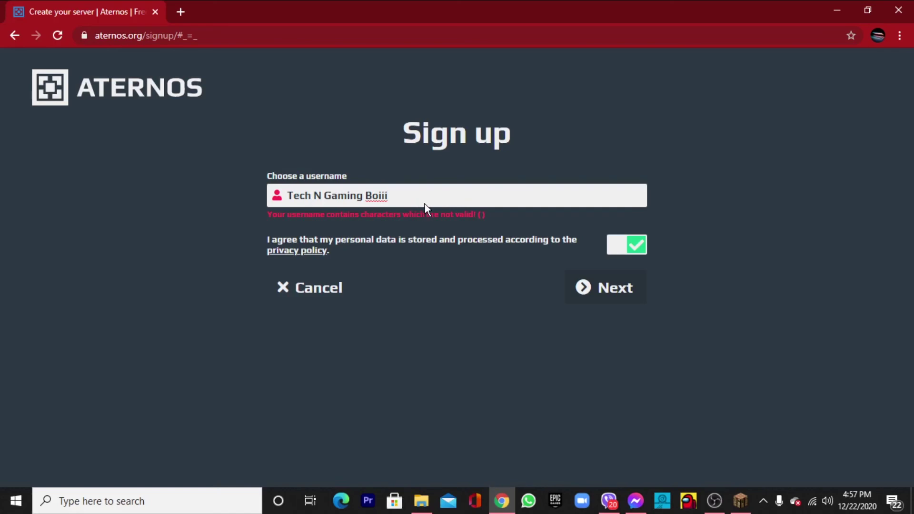
left_click_drag(431, 197, 131, 205)
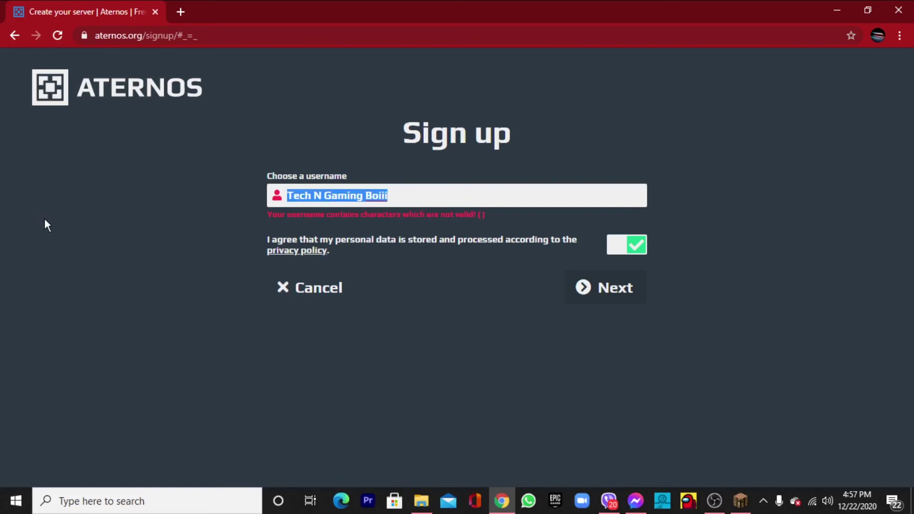
Step: Retype and adjust the username until it shows available, removing the trailing 1
type("MA")
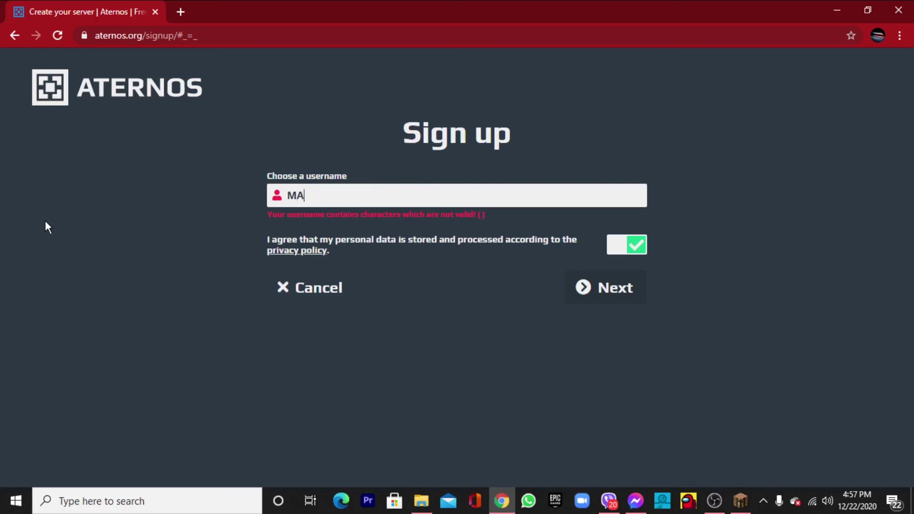
type("Srur")
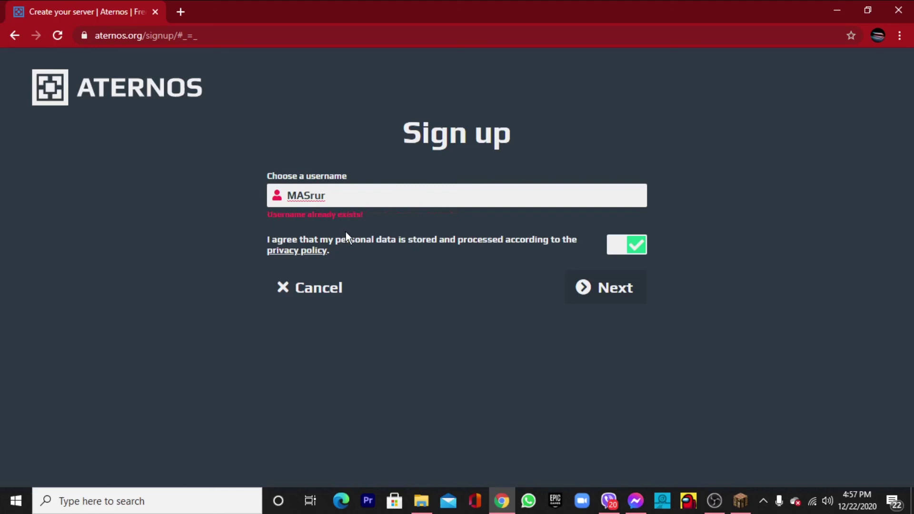
key("BackSpace")
key("BackSpace")
key("BackSpace")
type("Rur")
key("BackSpace")
key("BackSpace")
type("UR")
left_click_drag(475, 204, 2, 204)
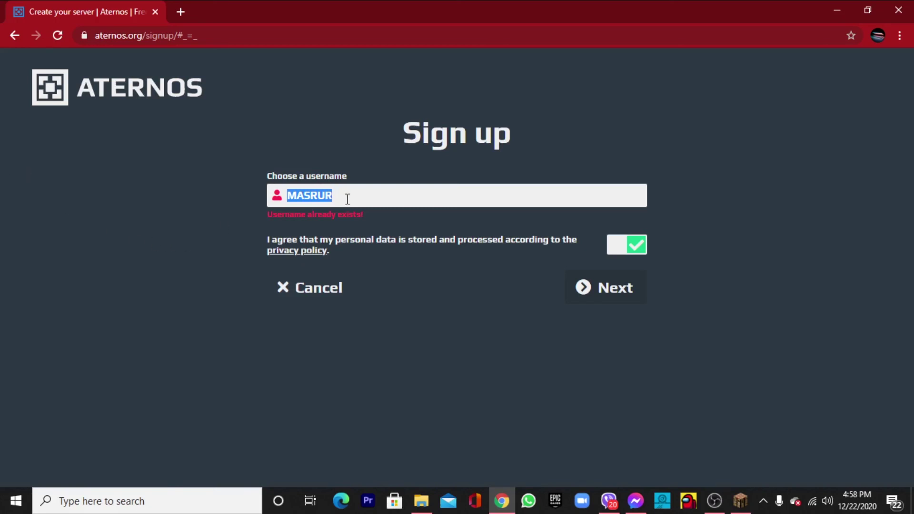
left_click_drag(347, 199, 205, 218)
type("t")
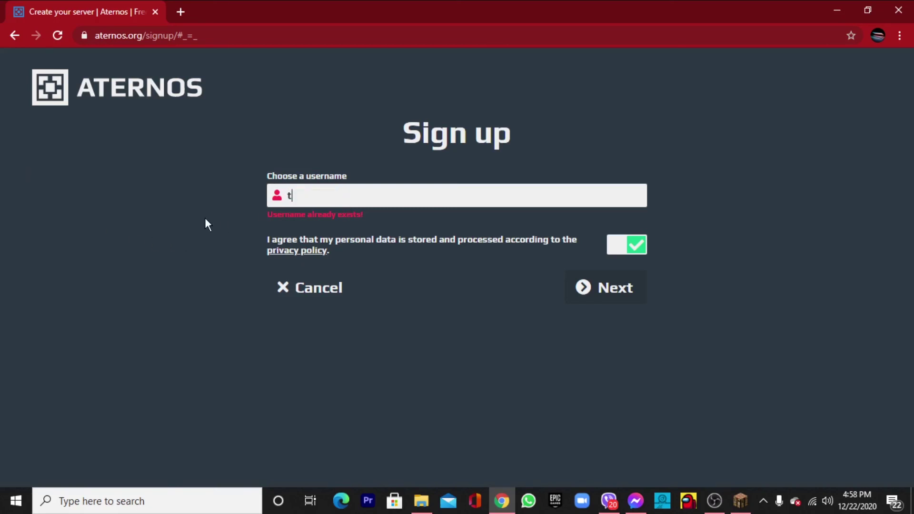
type("EDRYAN1")
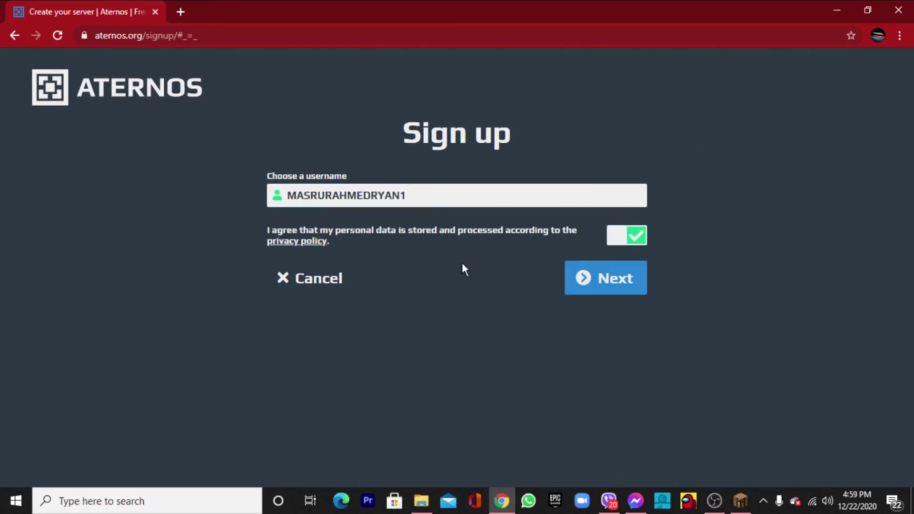
key("BackSpace")
Step: Finish sign-up, then create a new server choosing the Java Edition option
left_click(619, 278)
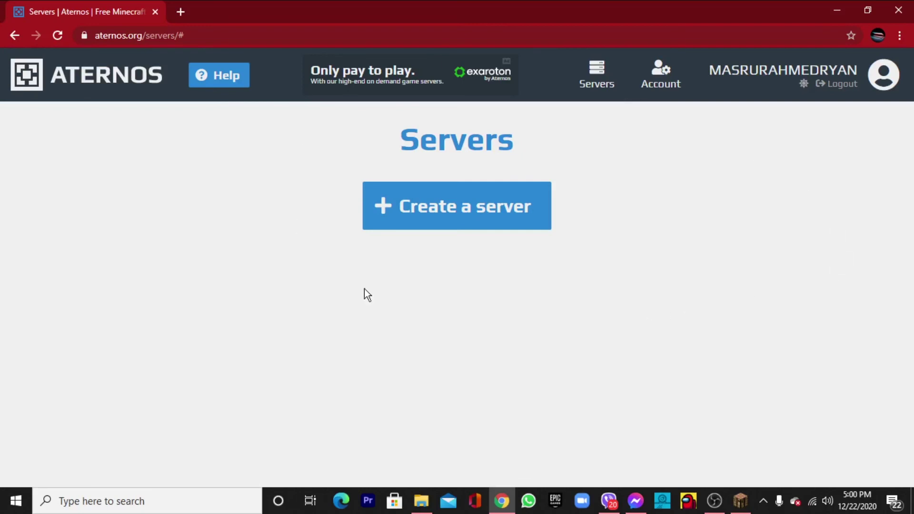
left_click(496, 222)
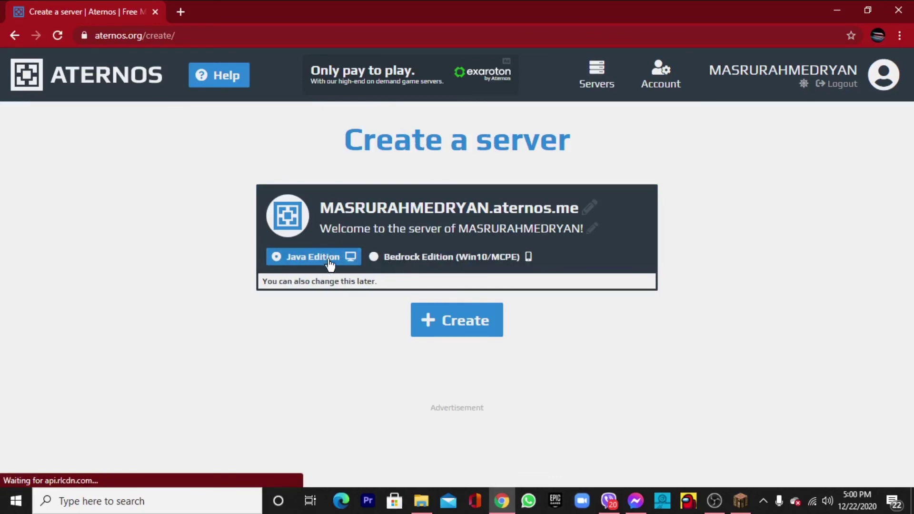
left_click_drag(328, 261, 327, 272)
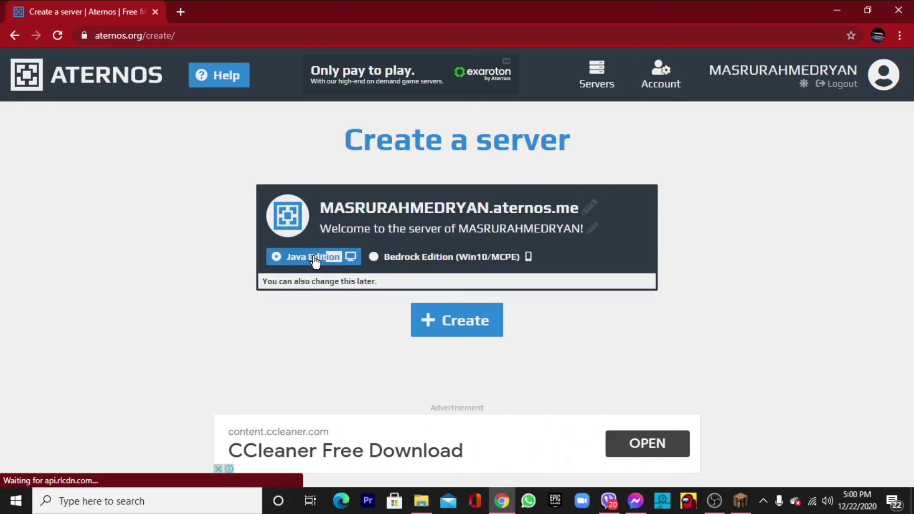
left_click(315, 261)
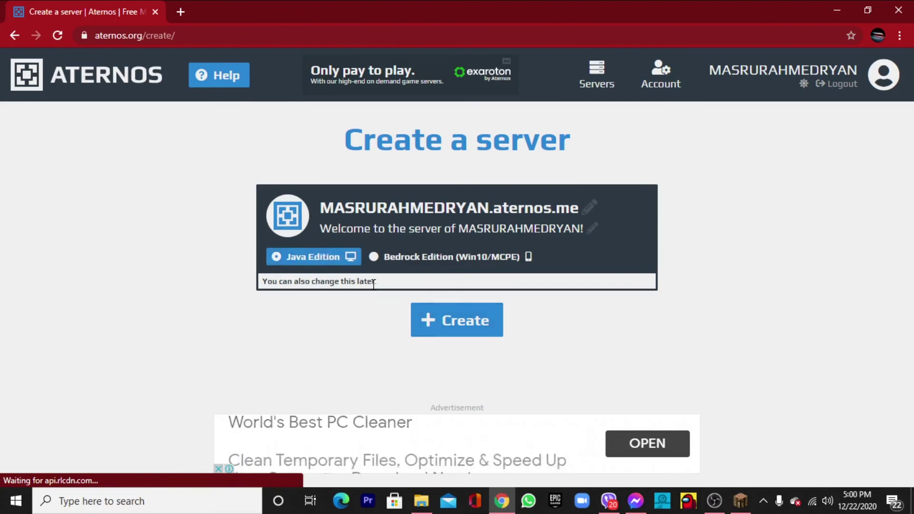
left_click(442, 320)
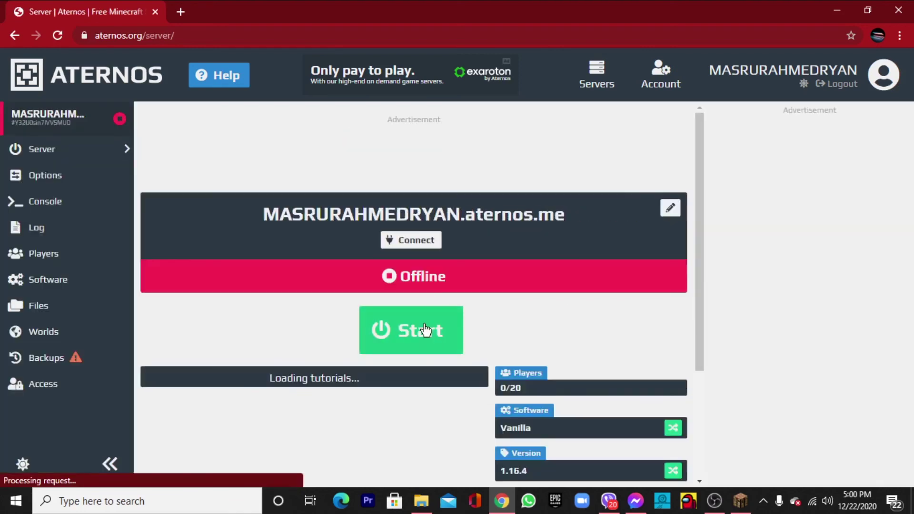
Step: Change the server's Gamemode option to Creative, with Cracked mode enabled (online-mode=false)
scroll(525, 288, "down", 1)
scroll(254, 275, "down", 2)
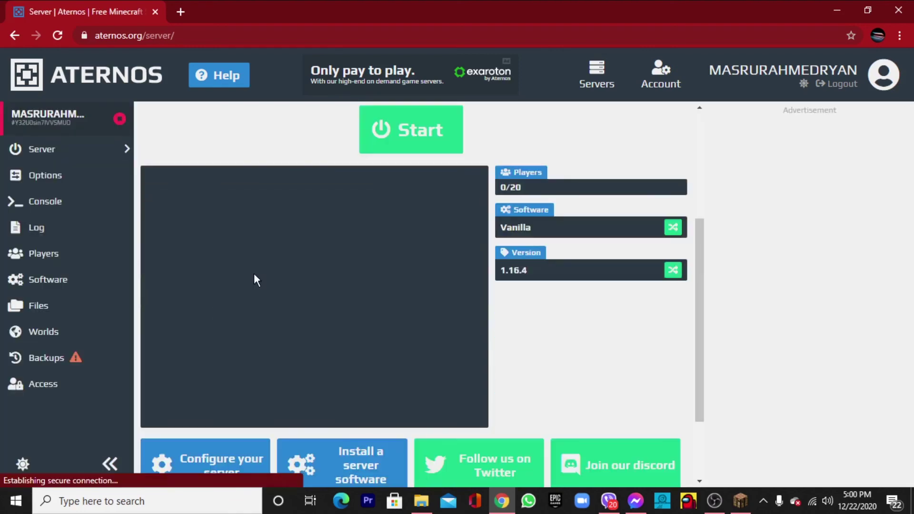
scroll(254, 276, "down", 2)
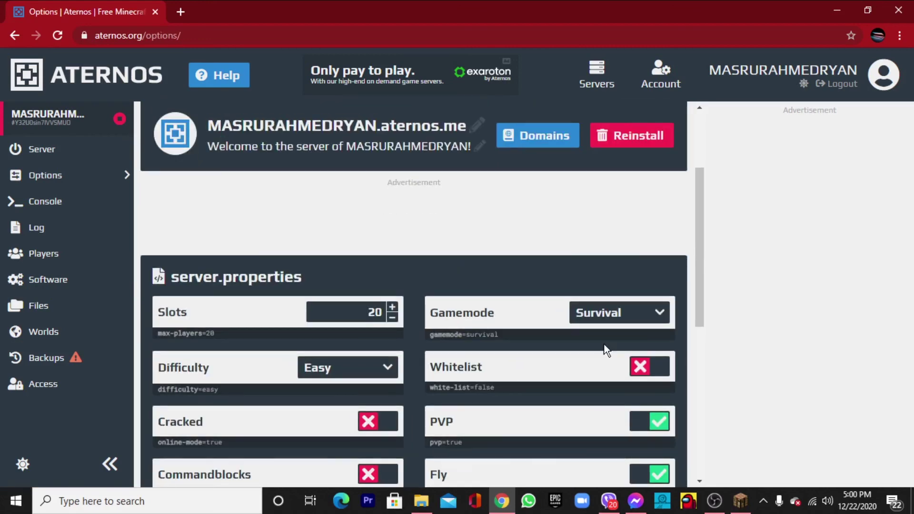
left_click(590, 319)
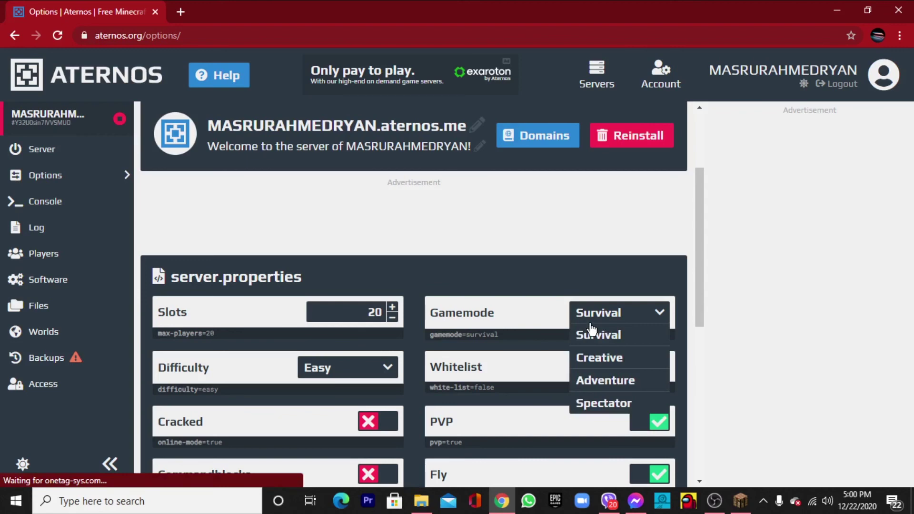
left_click(575, 355)
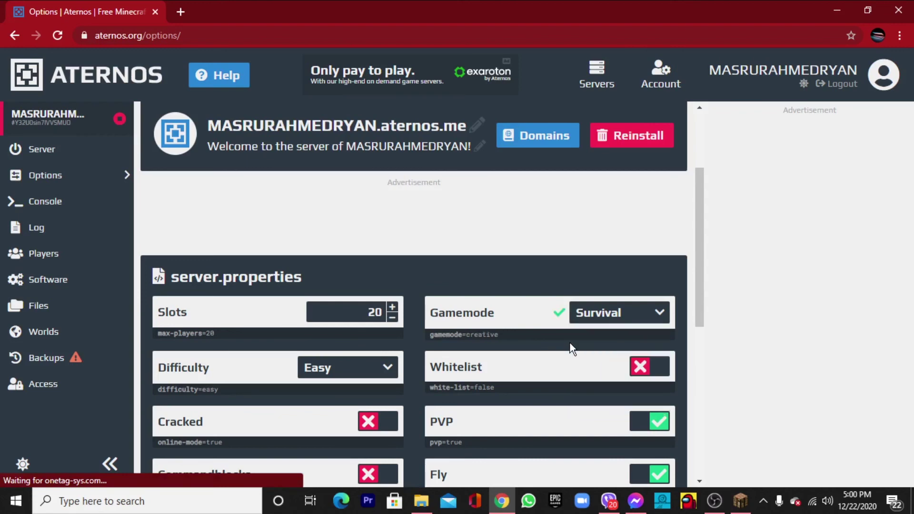
scroll(569, 343, "down", 3)
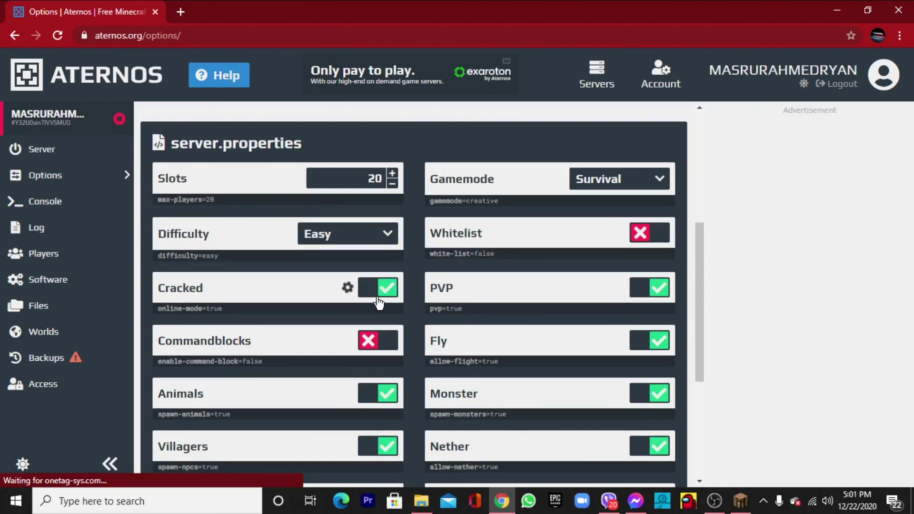
scroll(464, 318, "down", 5)
scroll(465, 317, "up", 10)
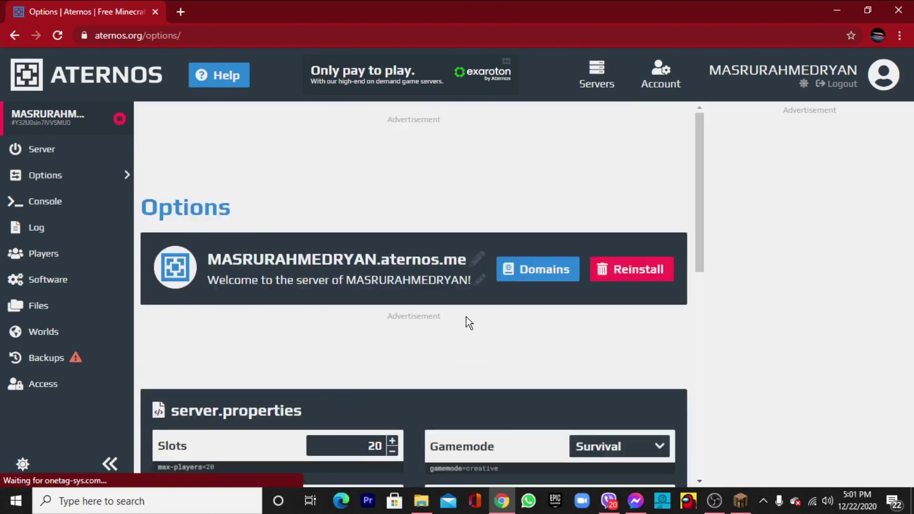
scroll(515, 286, "down", 3)
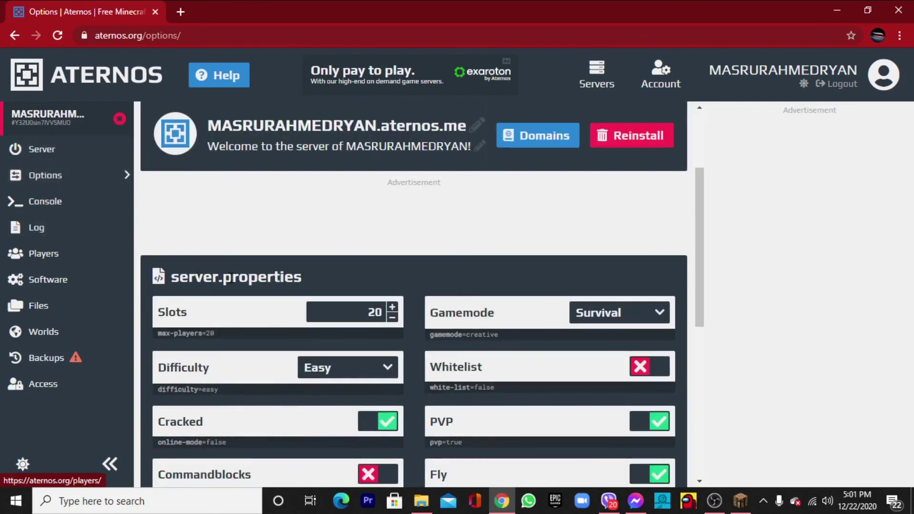
Step: Start the server from the main server page and accept Mojang's EULA to enter the queue
left_click(43, 142)
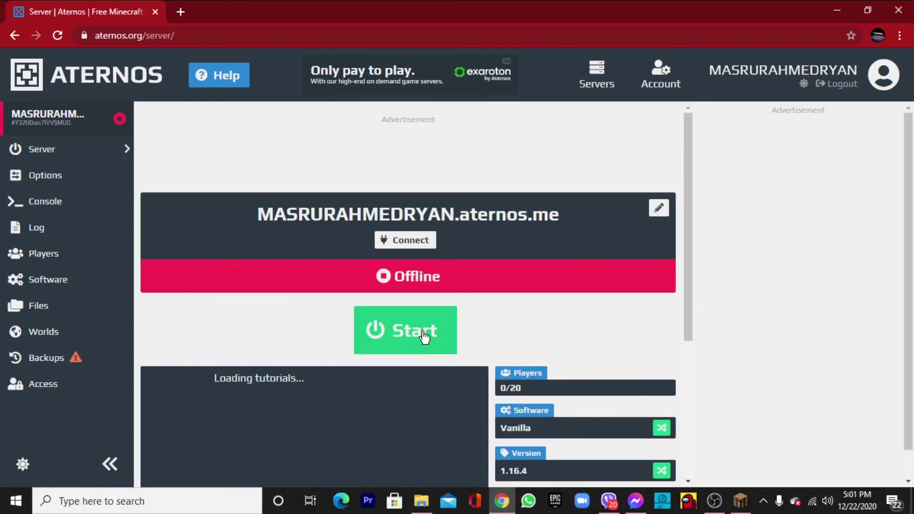
left_click(424, 336)
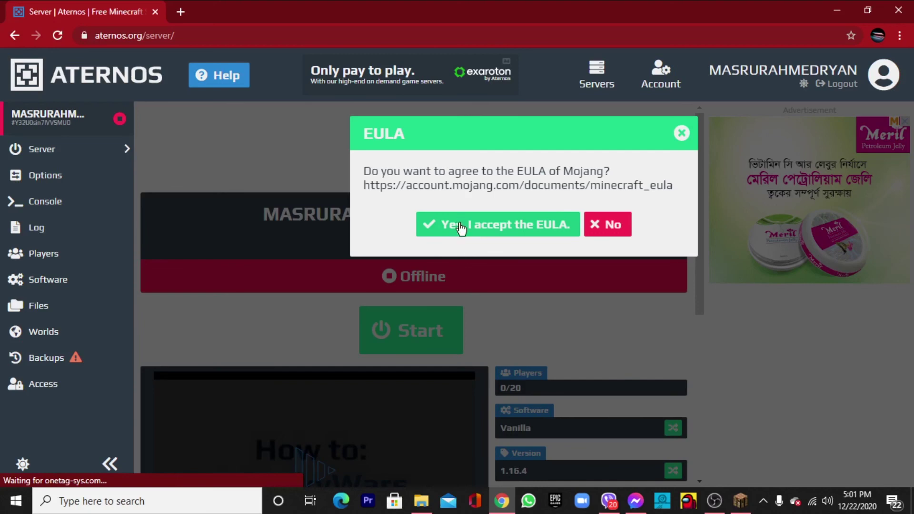
left_click(460, 229)
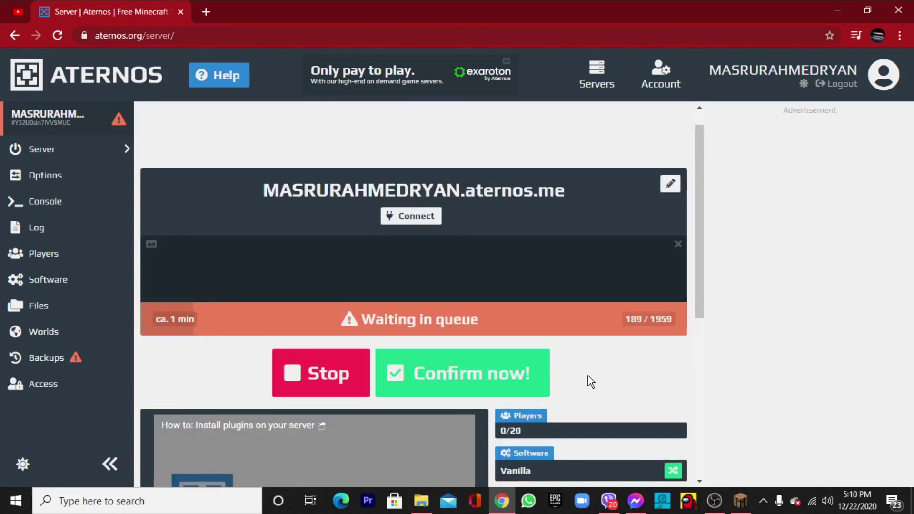
Step: Use 'Confirm now!' to finish the queued start, bringing the server Online with 2000MB RAM
left_click(460, 365)
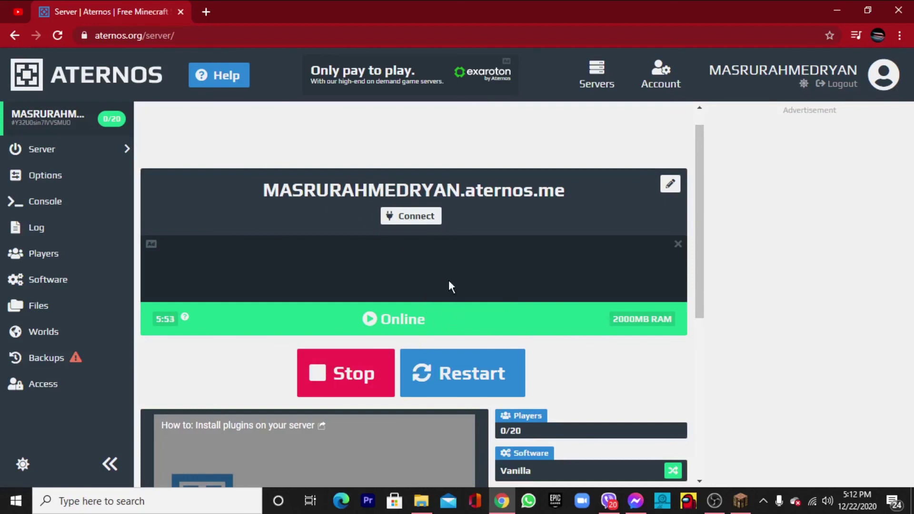
Step: Switch to Minecraft, join MY SERVER from the multiplayer list, and pause the game
left_click(740, 498)
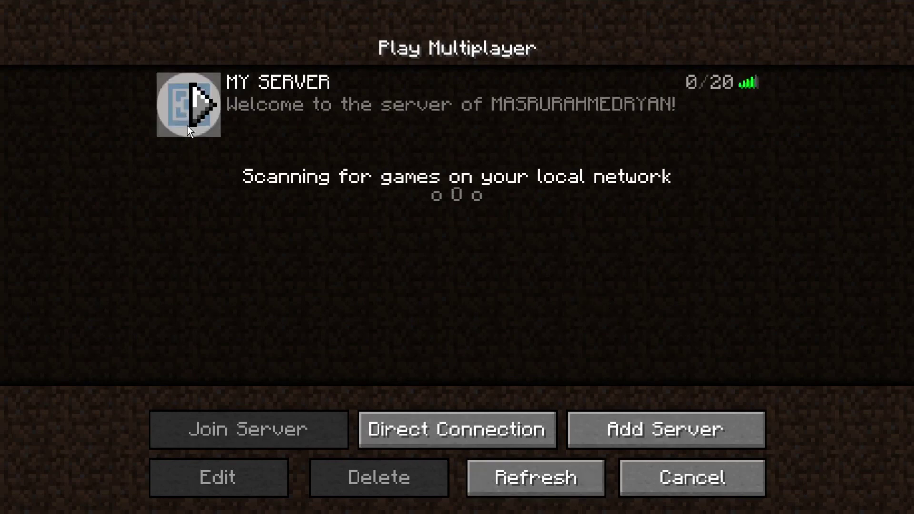
left_click(196, 111)
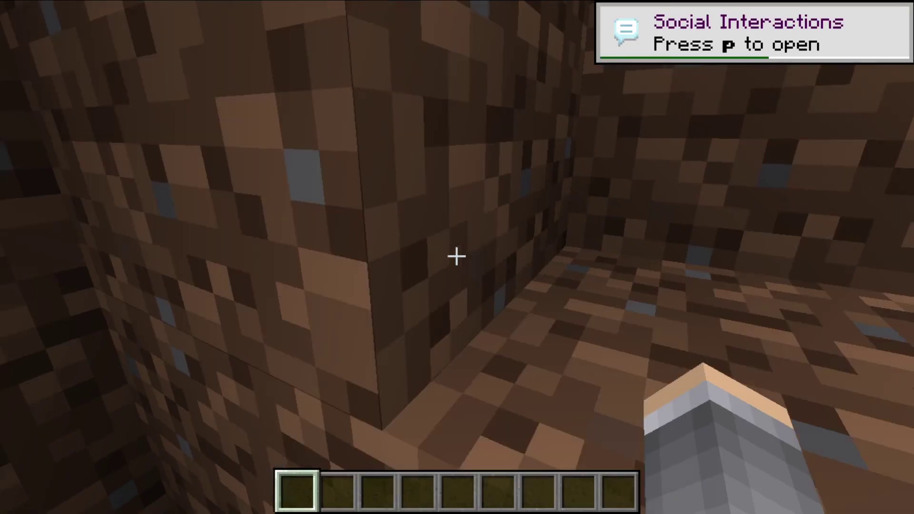
key("Escape")
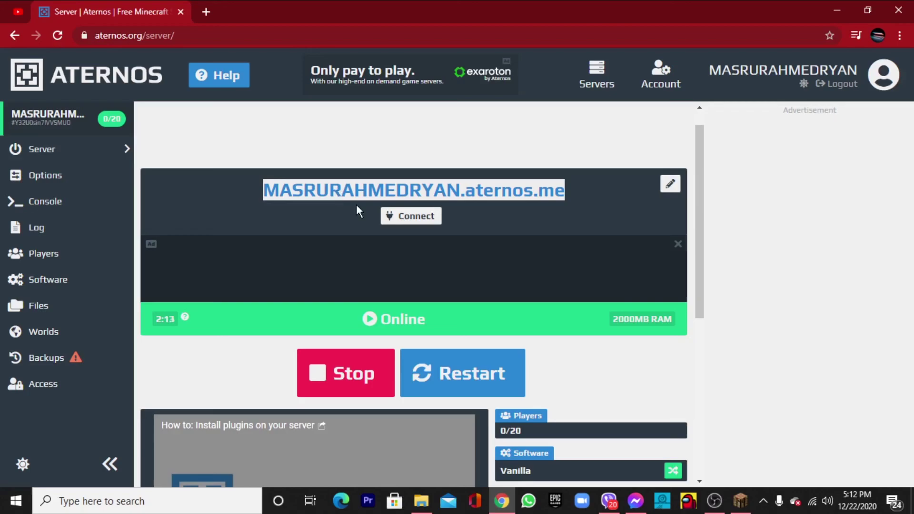
Step: Deselect the highlighted server address on the Aternos server page
left_click(484, 209)
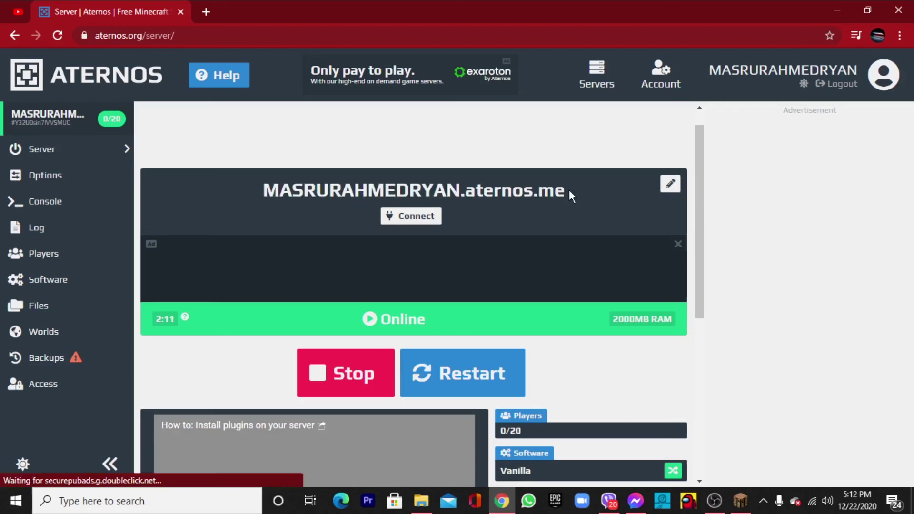